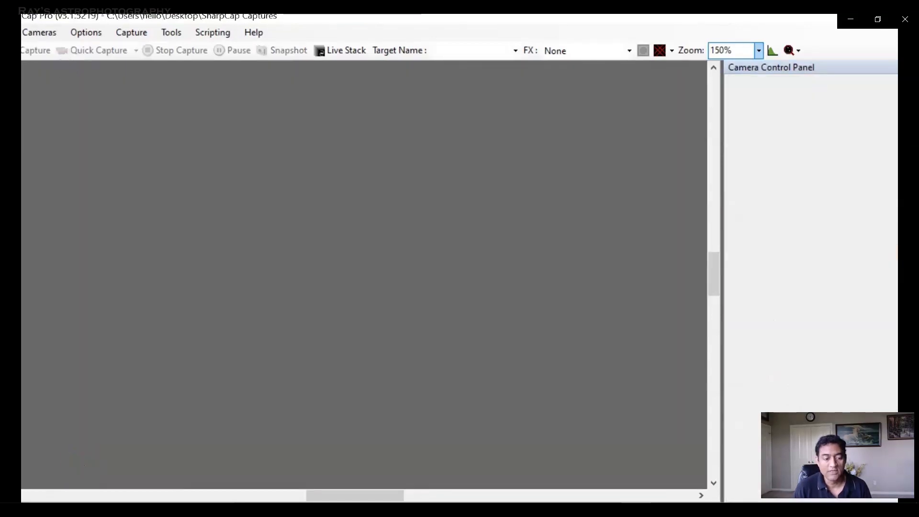
- Connect the ZWO ASI120MC-S camera and set the preview zoom to Auto
left_click(40, 33)
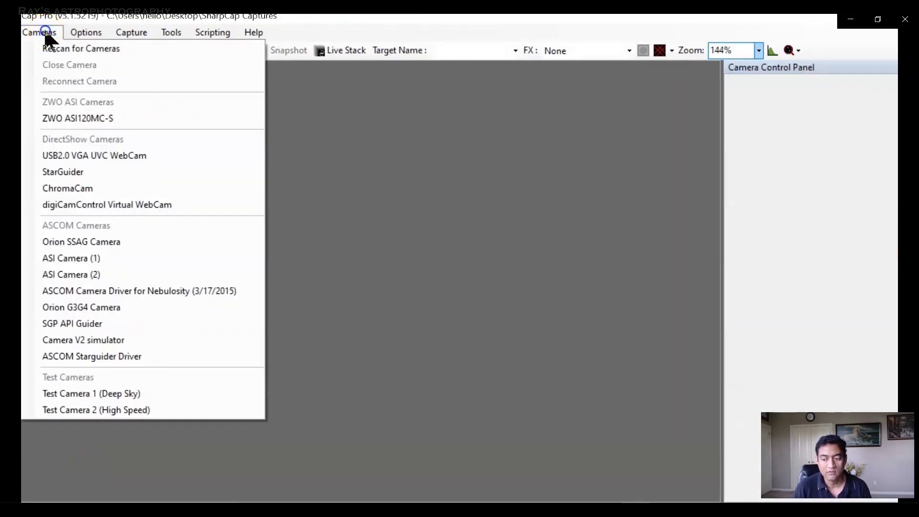
left_click(88, 122)
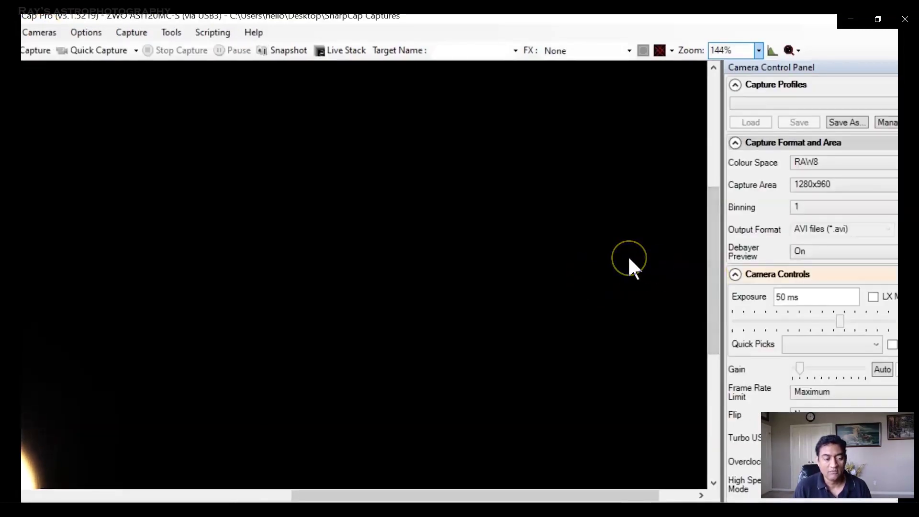
left_click(758, 50)
left_click(722, 66)
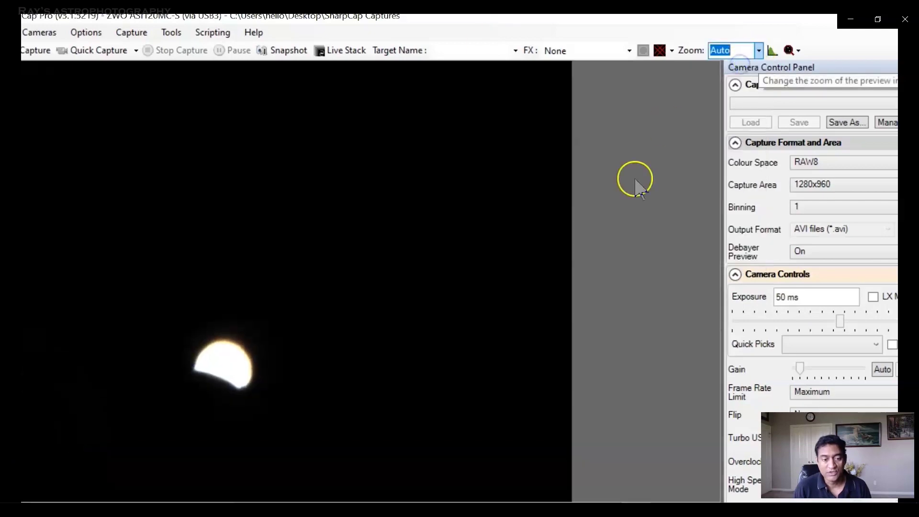
left_click(758, 50)
left_click(636, 117)
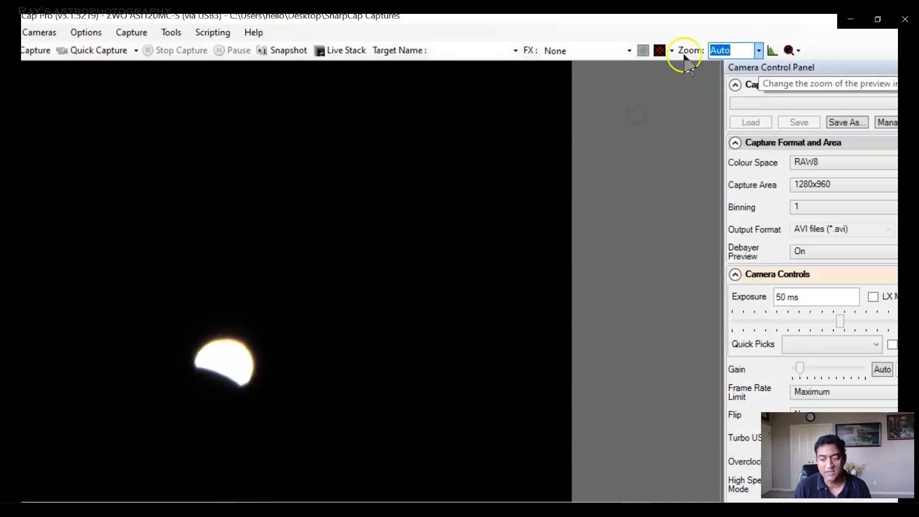
- Lower the camera exposure to about 0.39 ms and set the capture area to 640x480
left_click_drag(840, 321, 795, 321)
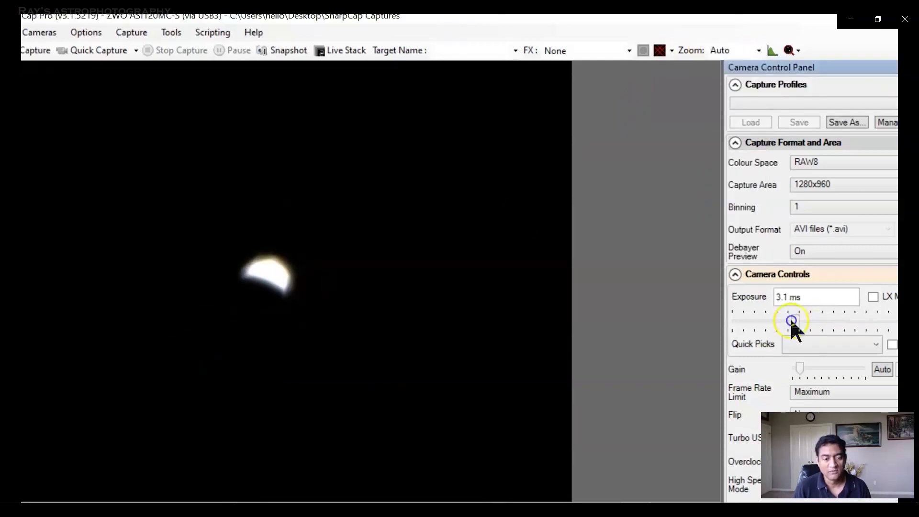
left_click(762, 321)
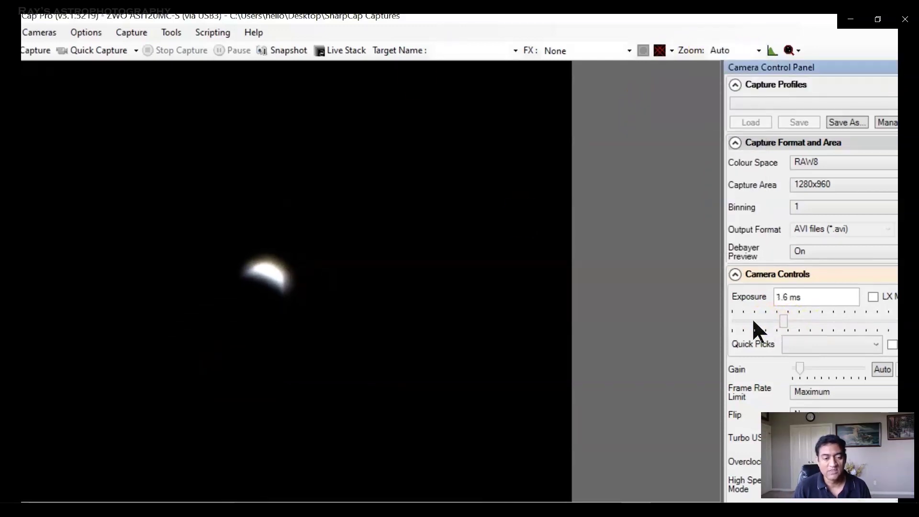
left_click(754, 321)
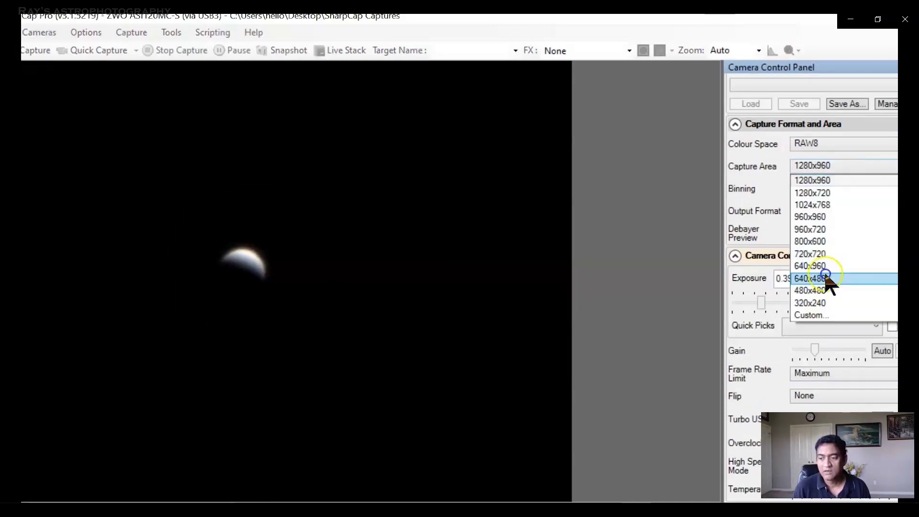
left_click(824, 278)
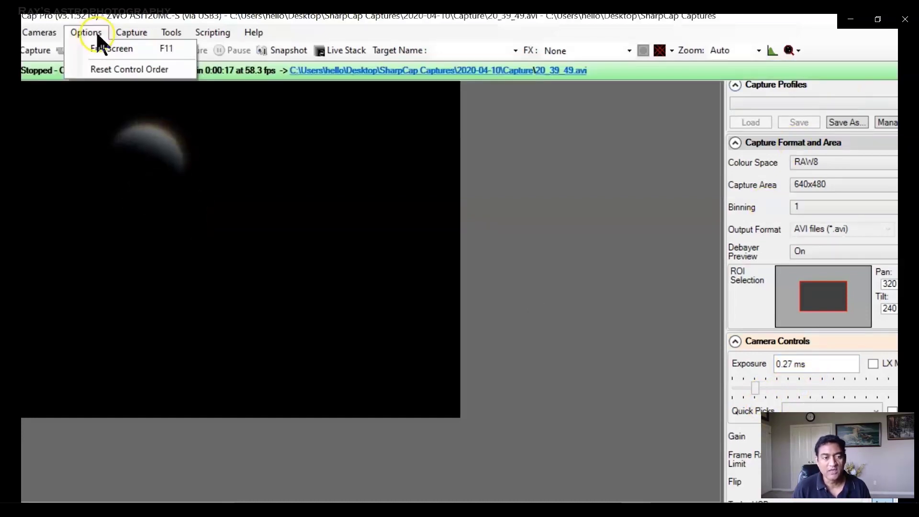
- Start a video capture of the planet with a time limit of 00:03:00
mouse_move(130, 36)
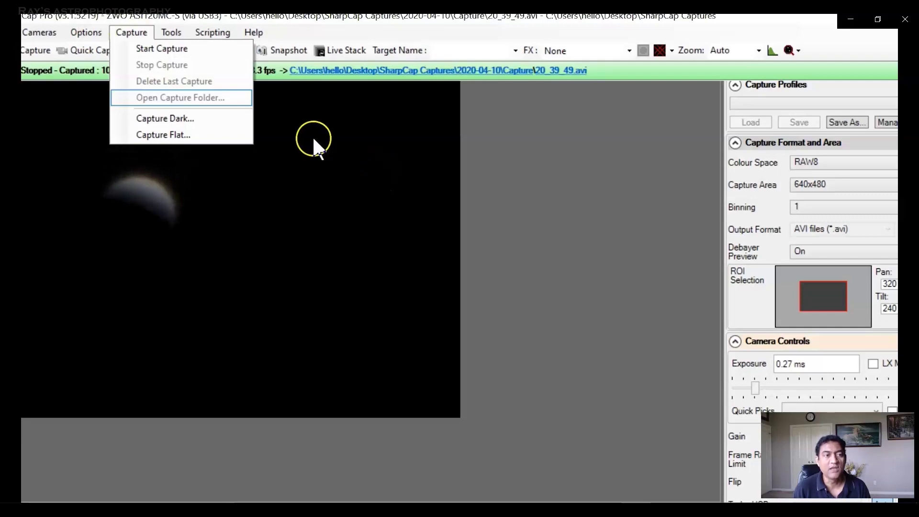
left_click(172, 50)
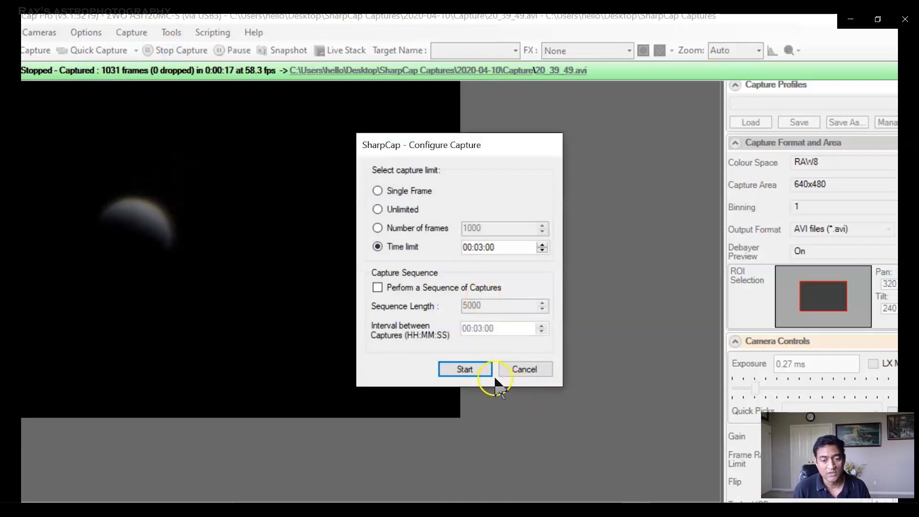
left_click(471, 371)
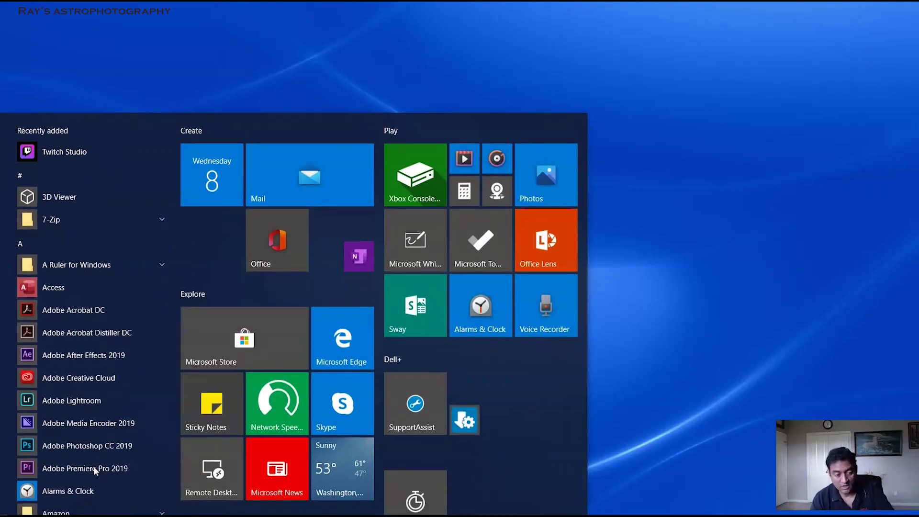
- Launch AutoStakkert! and open the 20_39_49 video from the Capture folder inside 2020-04-10 on drive D
key("super+s")
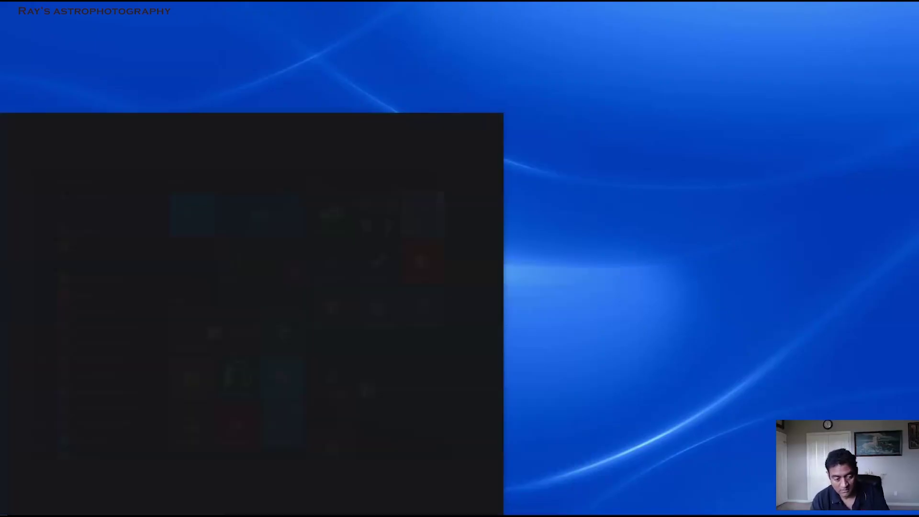
type("autosta")
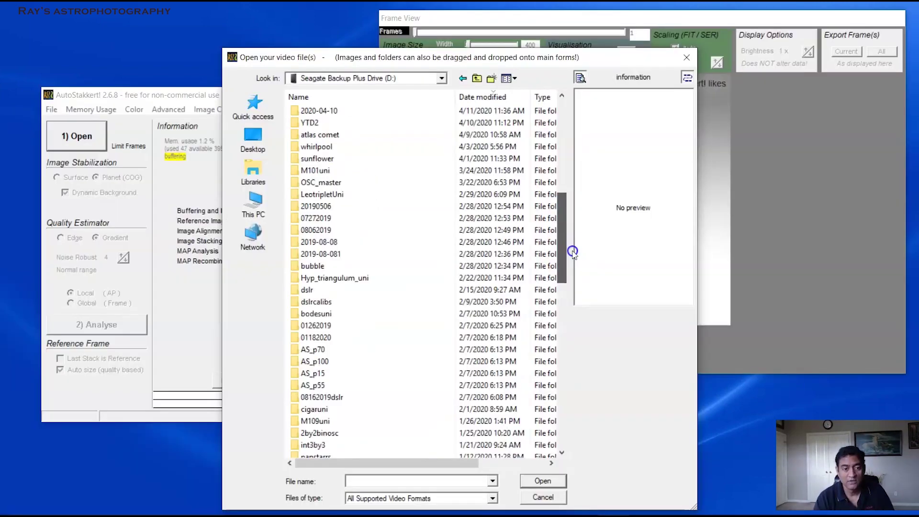
scroll(570, 246, "up", 1)
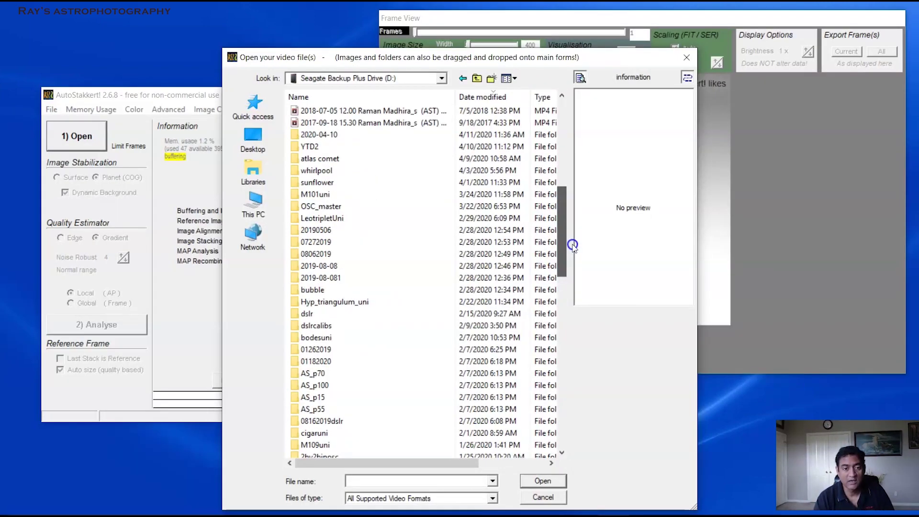
double_click(362, 135)
double_click(334, 109)
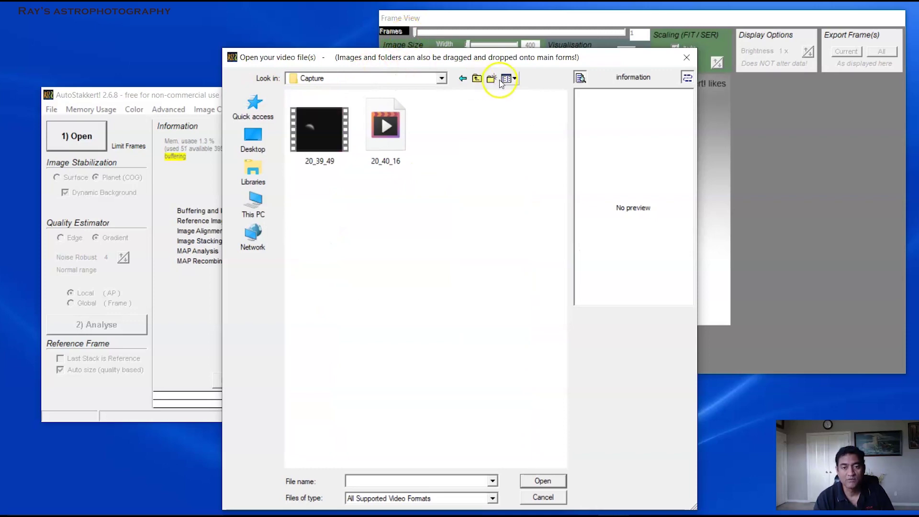
left_click(516, 79)
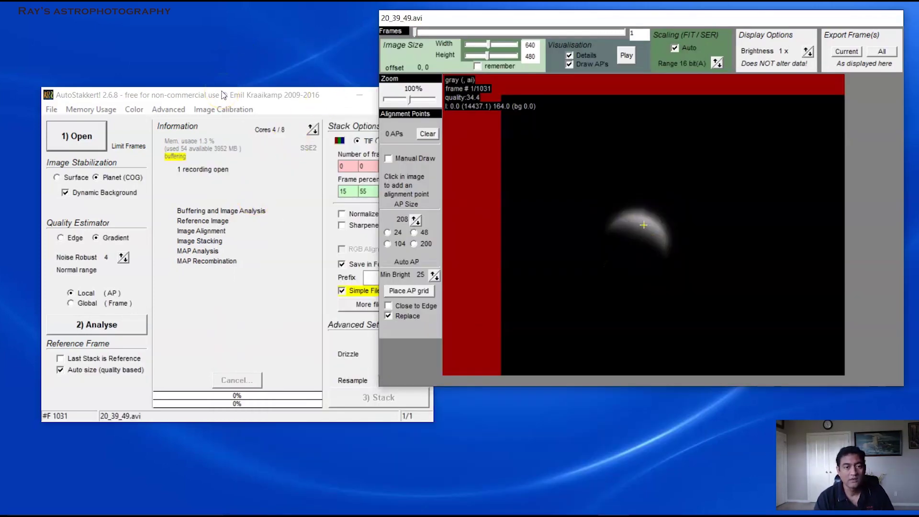
- Set the color mode of the opened recording to Force bayer RGGB
left_click(223, 94)
left_click(134, 110)
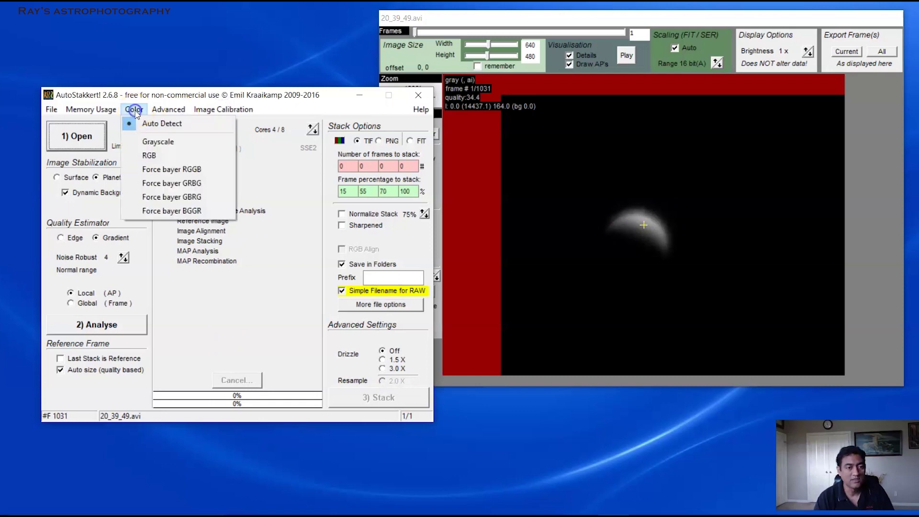
left_click(165, 169)
left_click(705, 242)
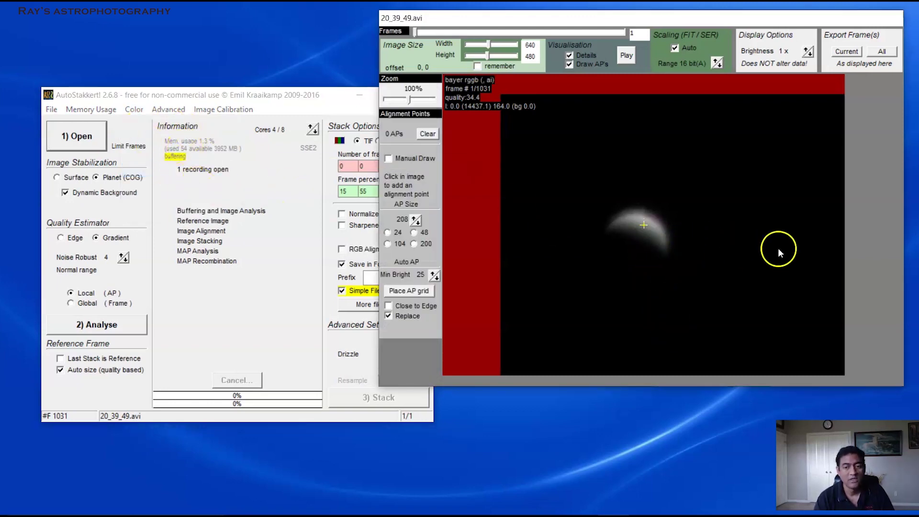
left_click(134, 109)
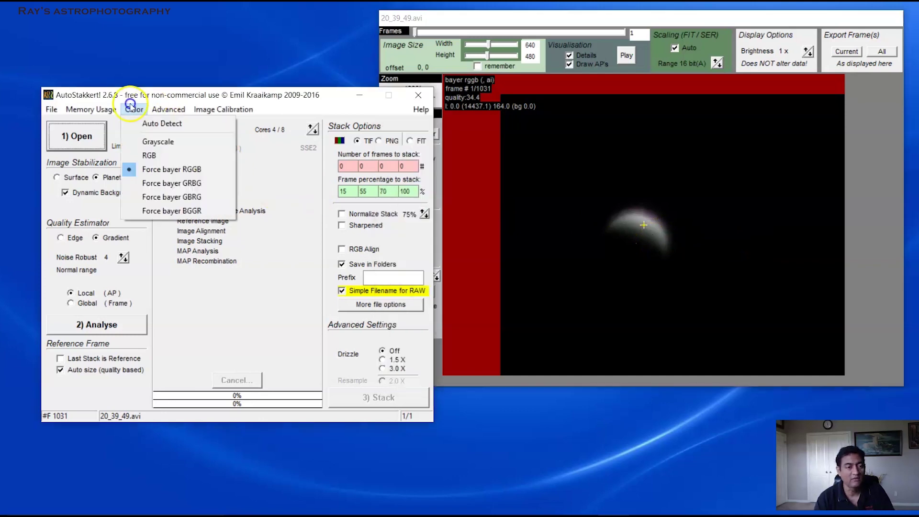
left_click(256, 199)
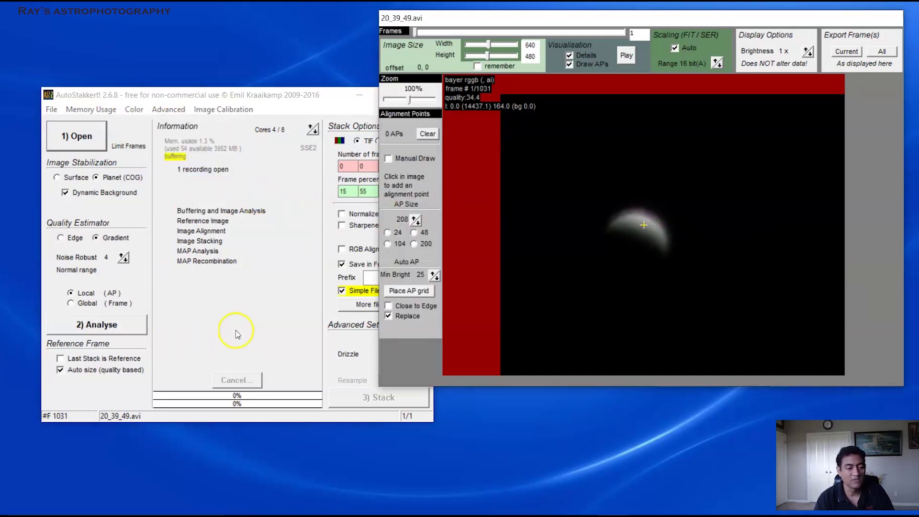
- Try placing five alignment points by hand on and around the planet's crescent, and clear them all
left_click(634, 301)
left_click(636, 235)
left_click(643, 227)
left_click(646, 224)
left_click(635, 222)
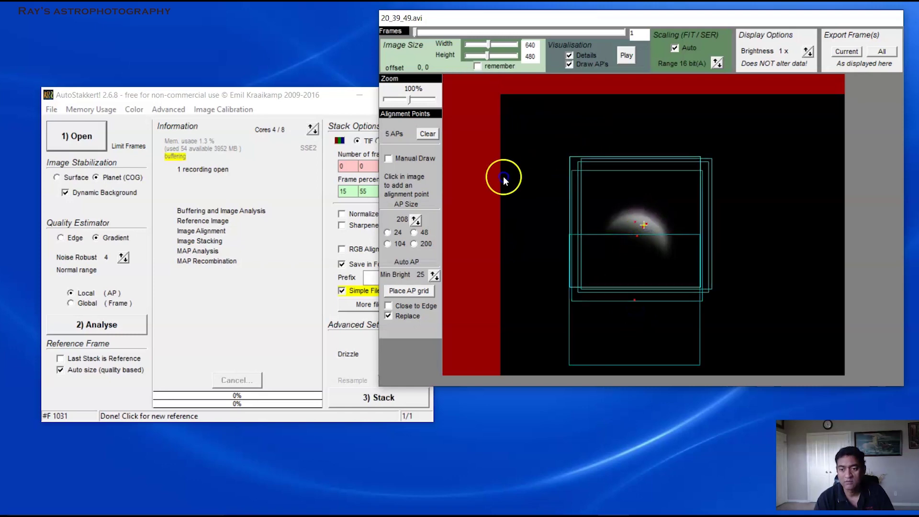
left_click(428, 134)
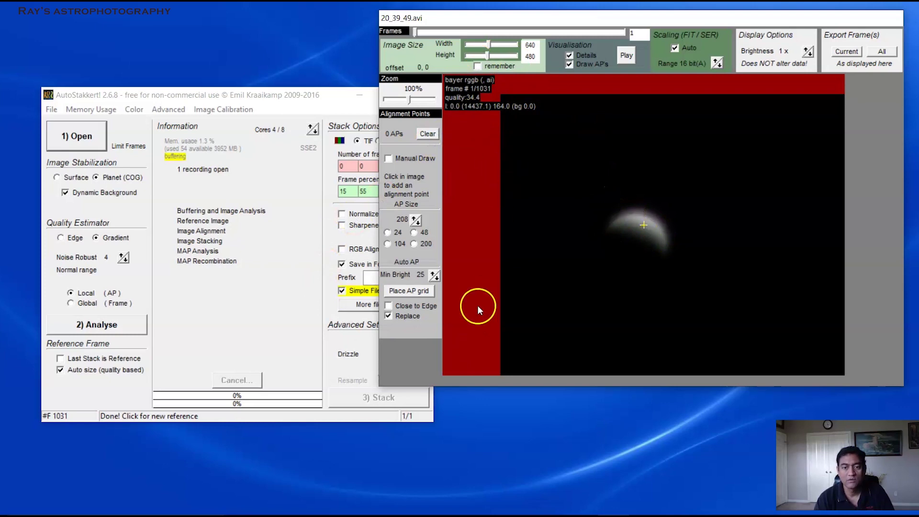
- Try automatic alignment point grids with AP sizes 48 and 104, and place the grid on the planet with AP size 24
left_click(414, 312)
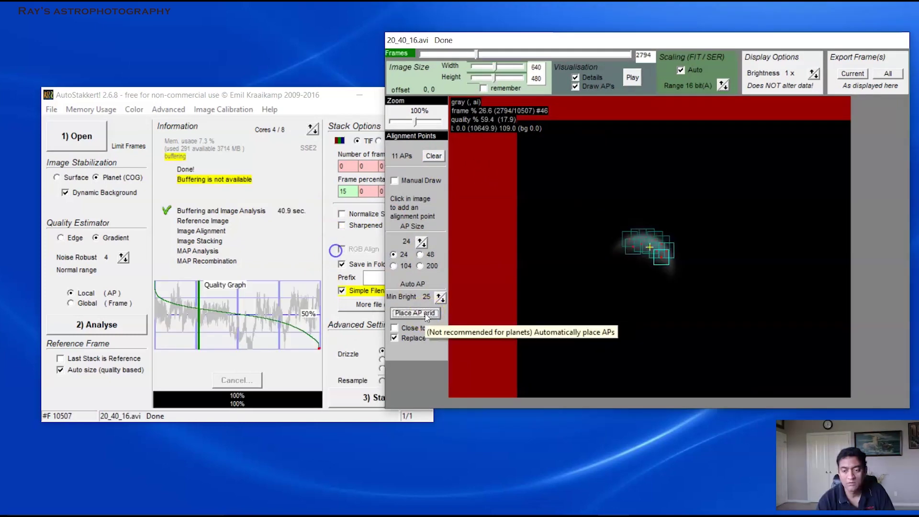
left_click(419, 254)
left_click(425, 318)
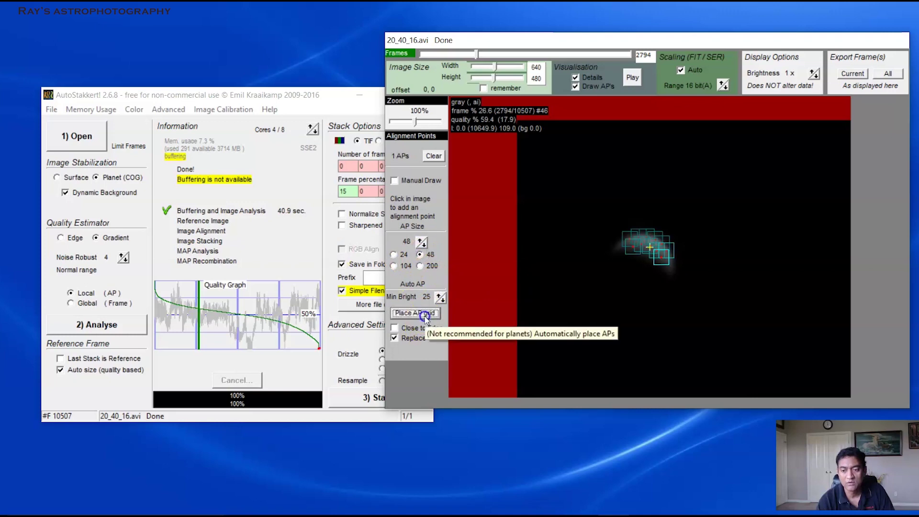
left_click(402, 266)
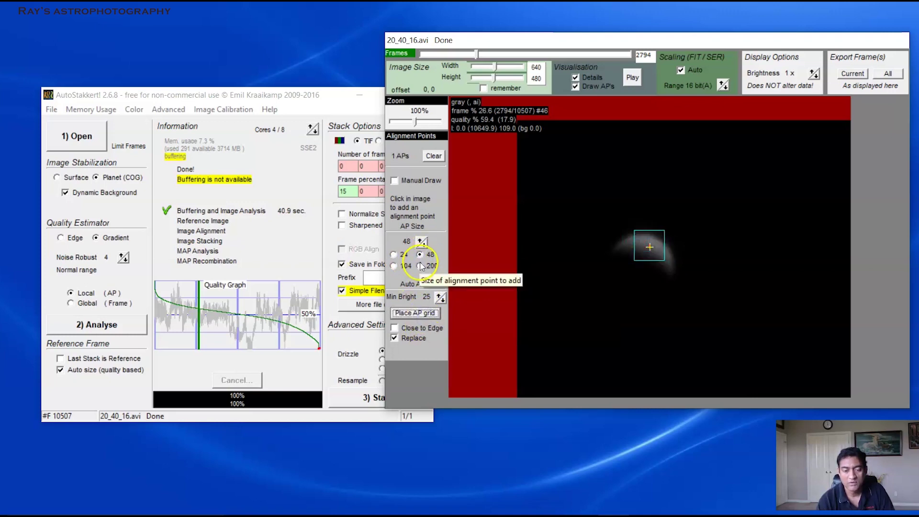
left_click(425, 312)
left_click(400, 254)
left_click(416, 312)
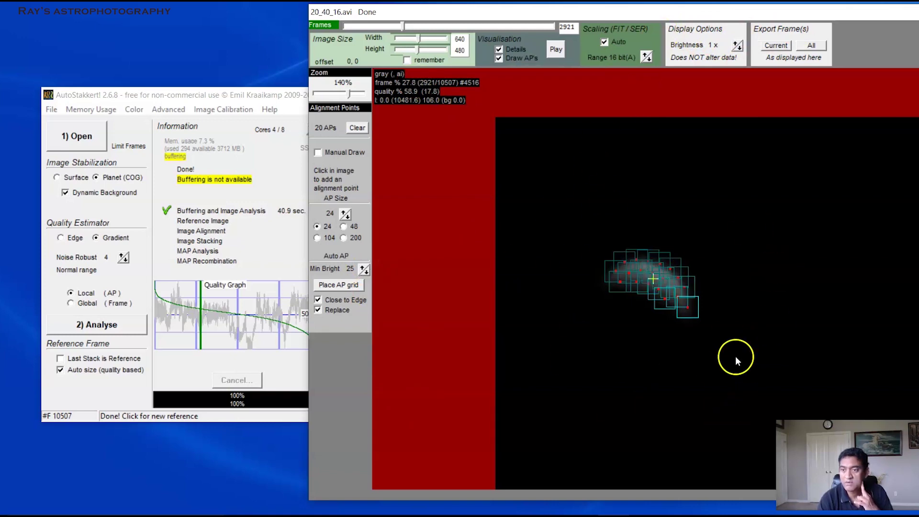
- Set the frame percentage to stack to 15% and stack the 20_40_16 recording with drizzle off
left_click(203, 96)
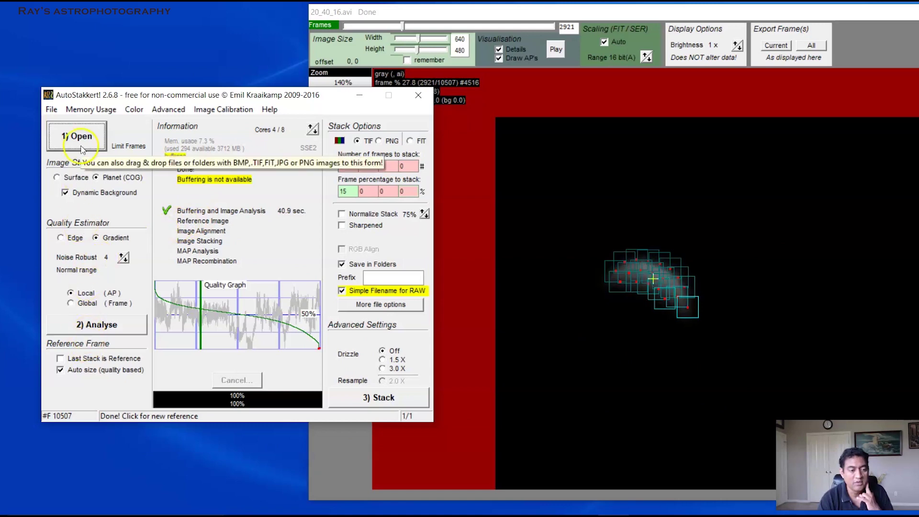
left_click(633, 276)
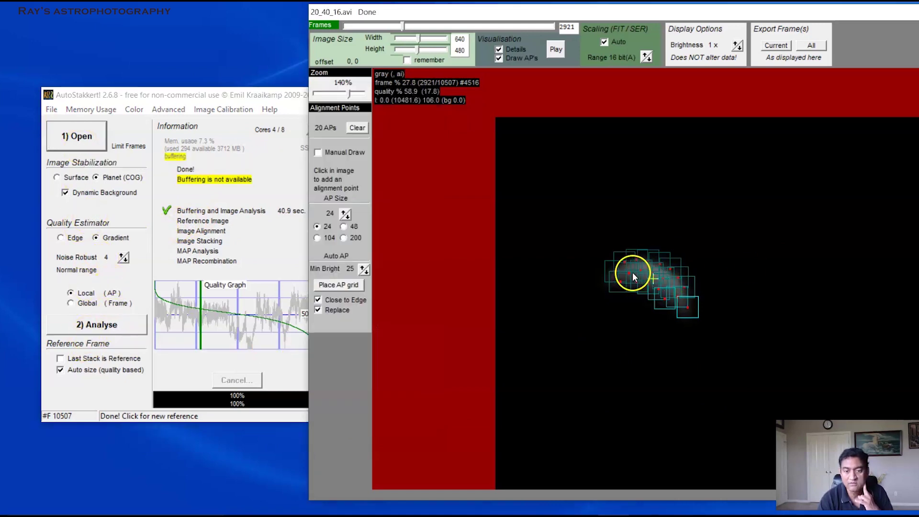
left_click(235, 96)
double_click(357, 191)
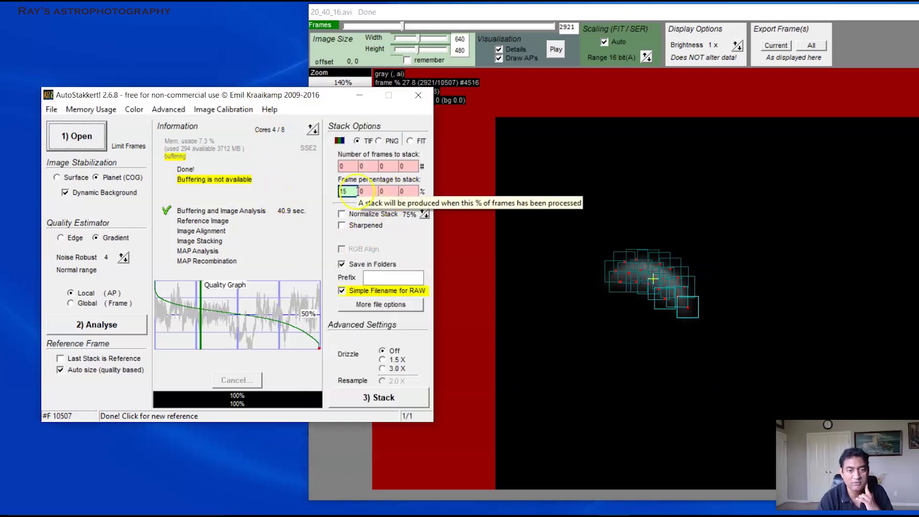
key("Return")
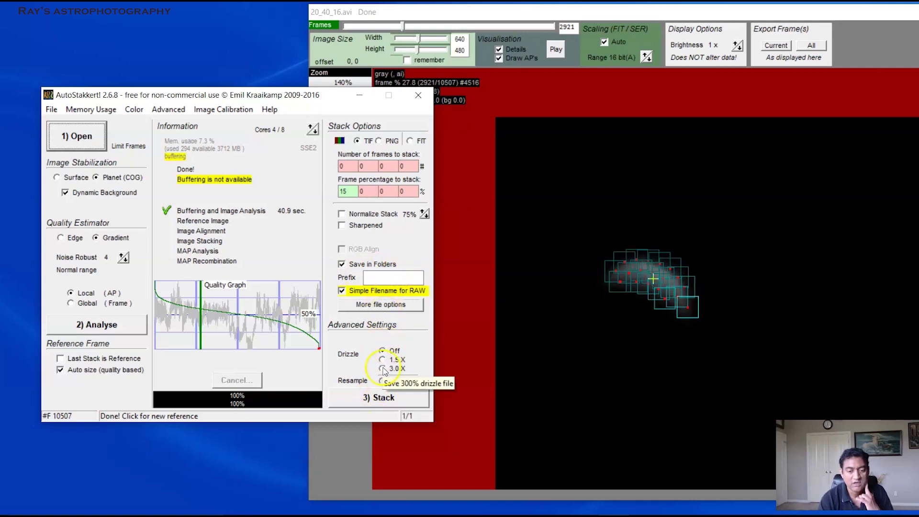
left_click(637, 274)
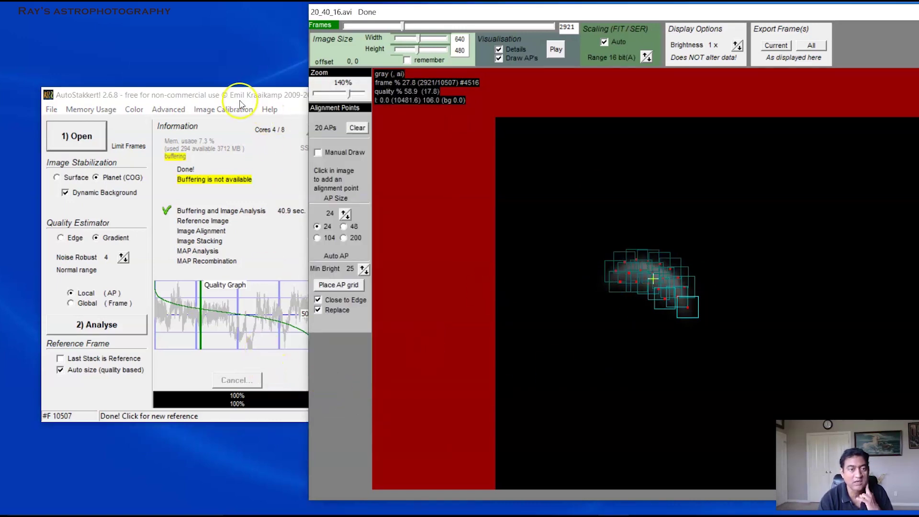
left_click(265, 99)
left_click(378, 397)
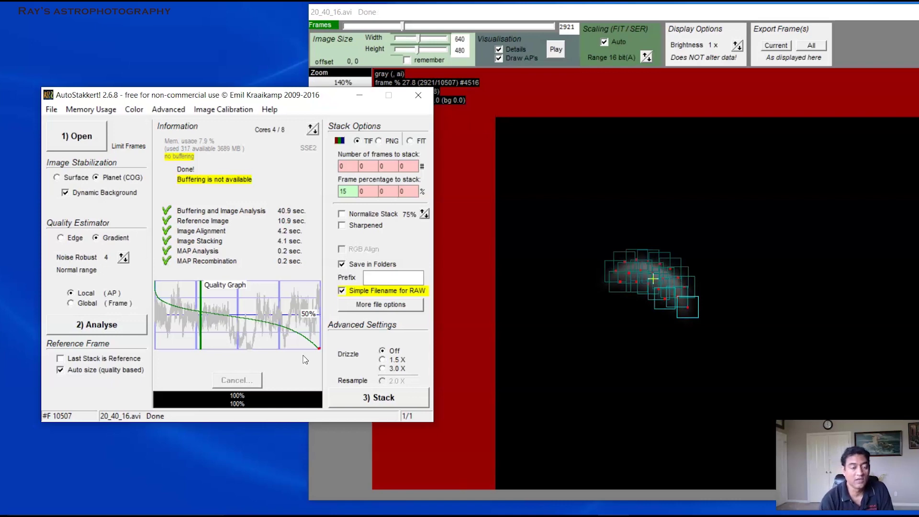
- Switch to File Explorer, sort the D: drive by newest modification date, and open the folder 2020-04-10\Capture\AS_p15
left_click(586, 147)
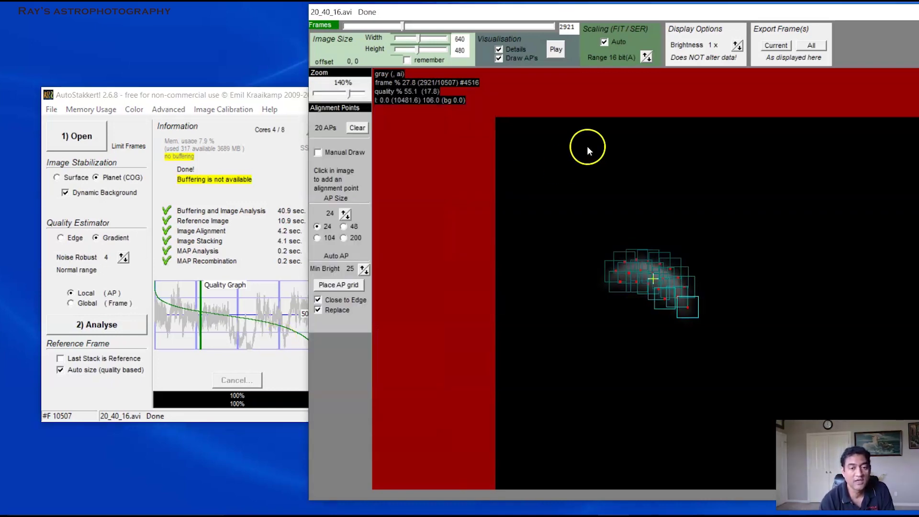
left_click(191, 94)
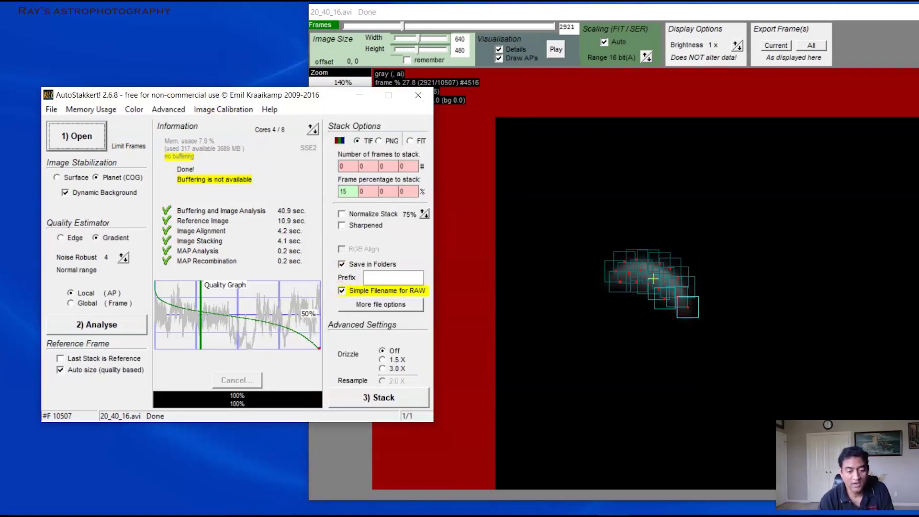
key("alt+Tab")
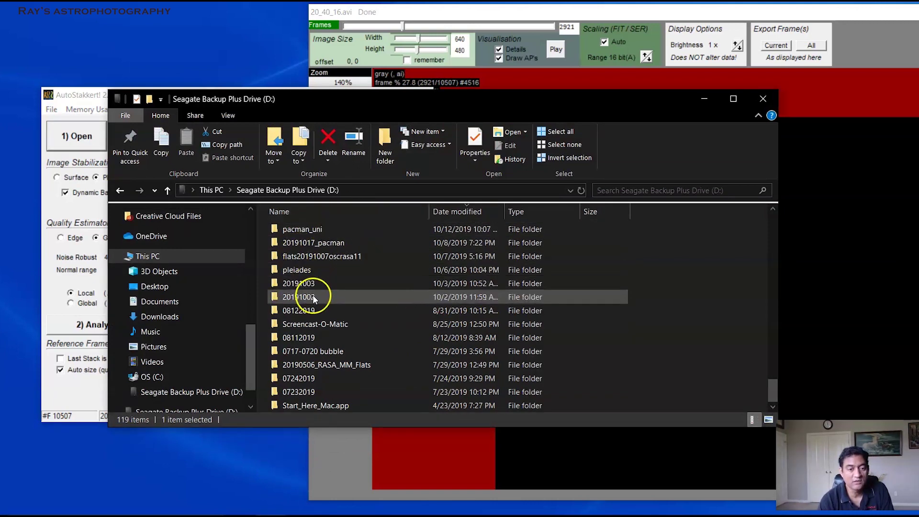
left_click(463, 212)
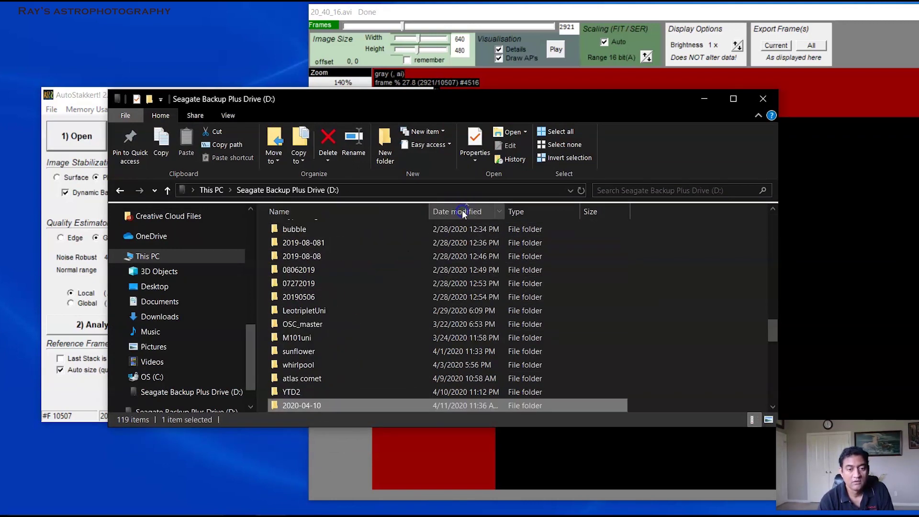
left_click(463, 213)
scroll(509, 235, "down", 3)
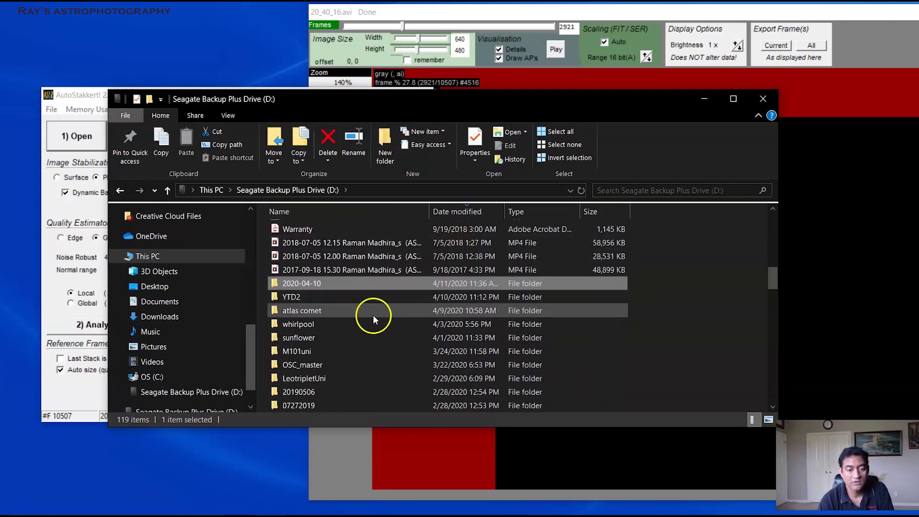
double_click(328, 282)
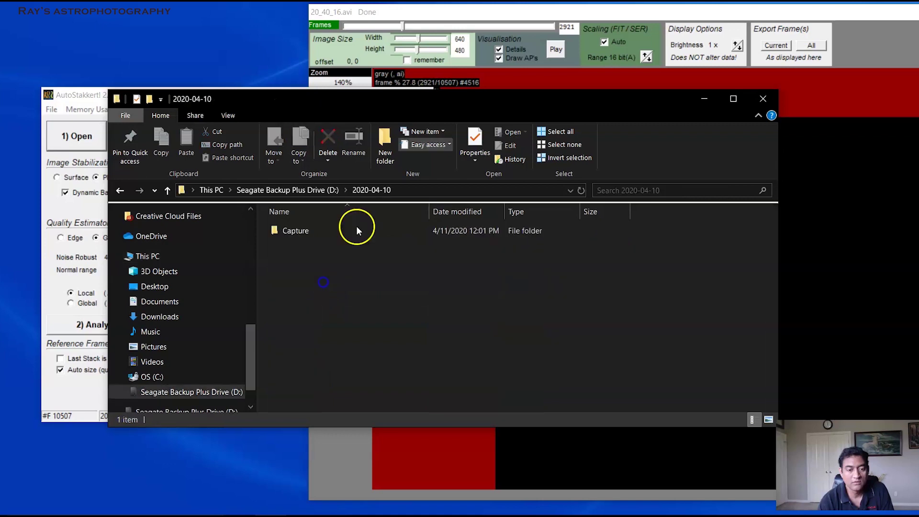
double_click(300, 234)
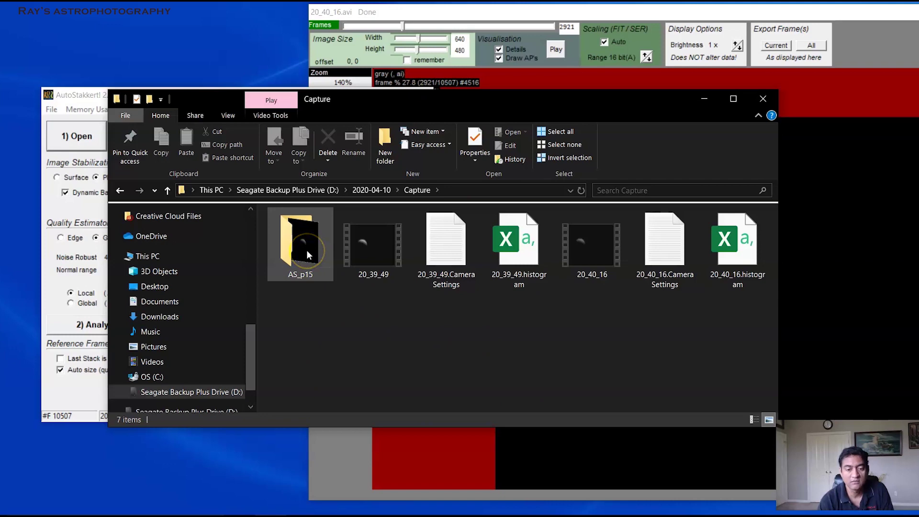
double_click(306, 250)
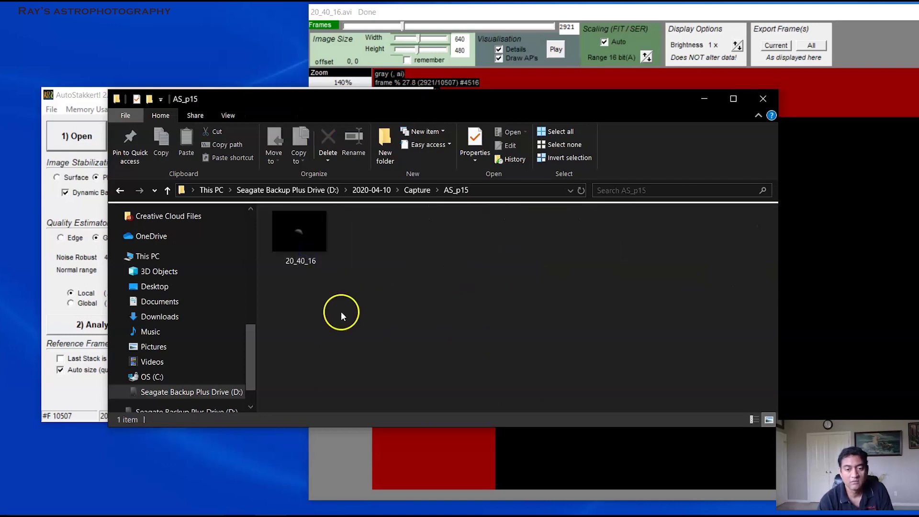
- View the stacked 20_40_16 image enlarged in the photo viewer and close the viewer
left_click(318, 248)
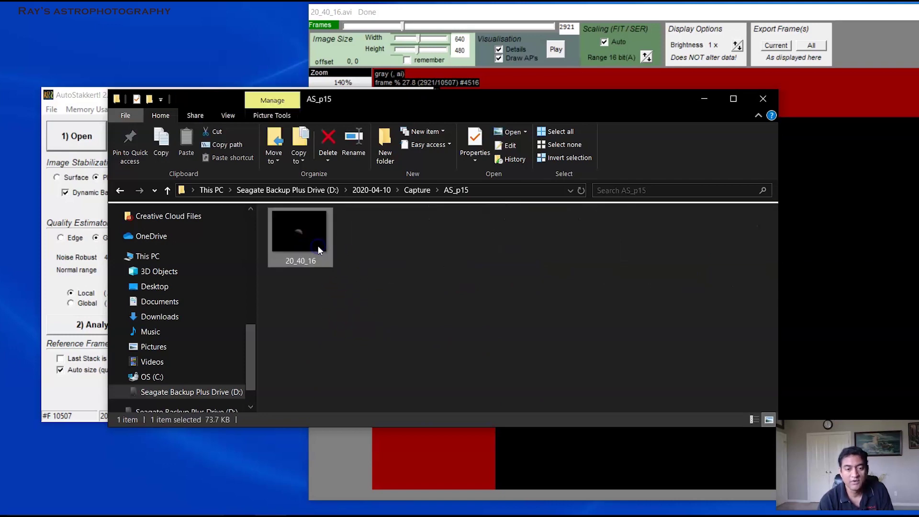
double_click(318, 247)
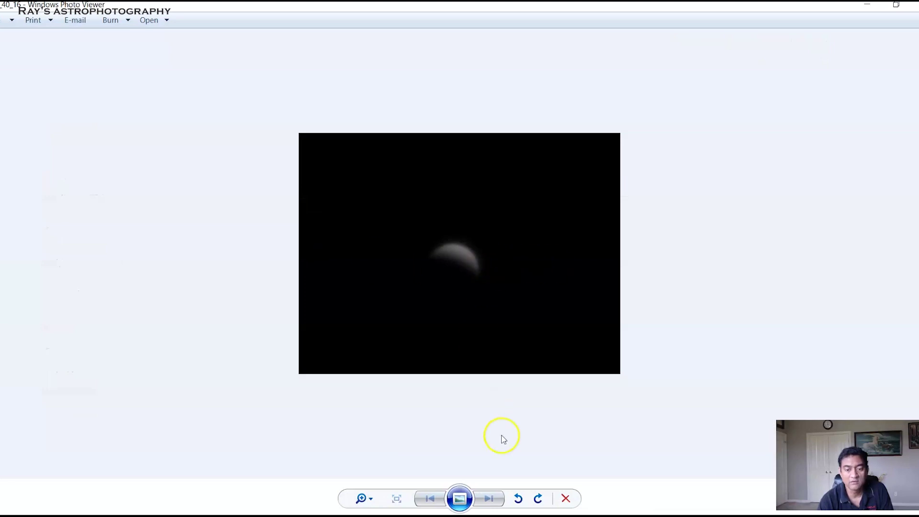
left_click(369, 500)
left_click_drag(366, 501, 376, 487)
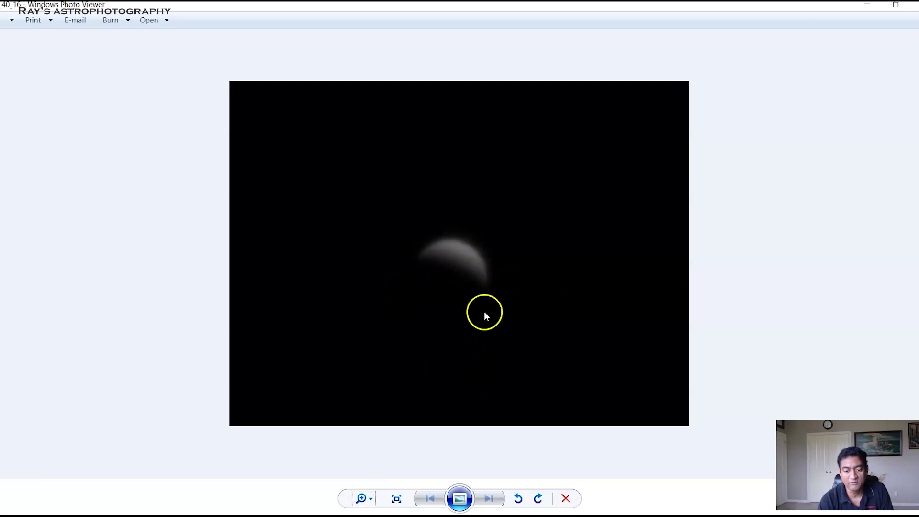
left_click(915, 4)
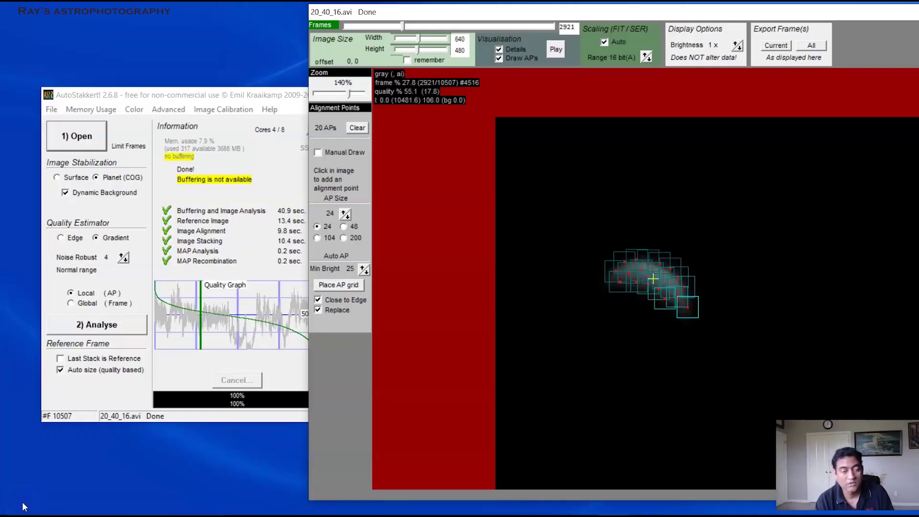
- Launch RegiStax 6 and dismiss its splash screen
key("super+s")
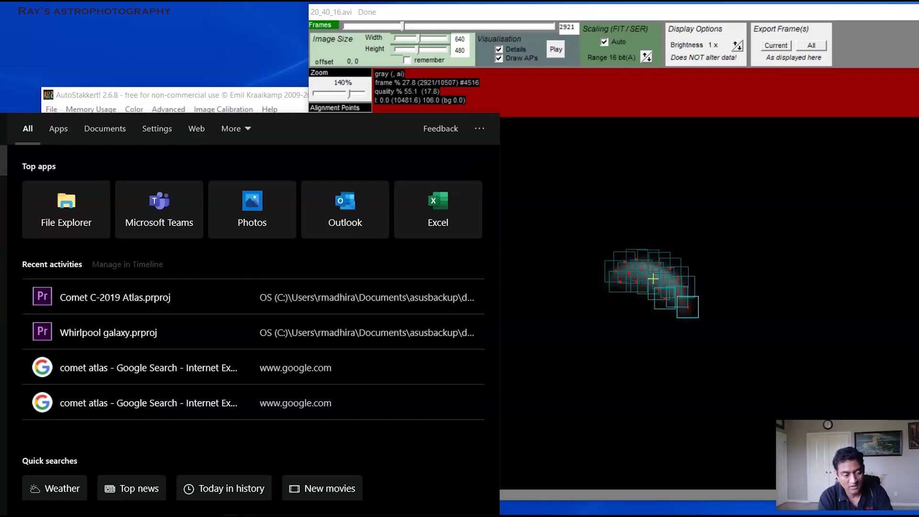
type("regi")
key("Return")
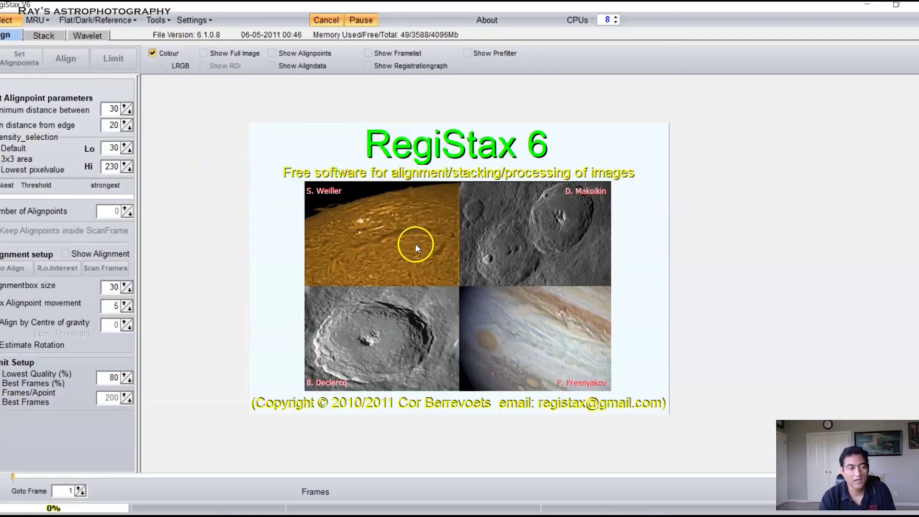
left_click(307, 213)
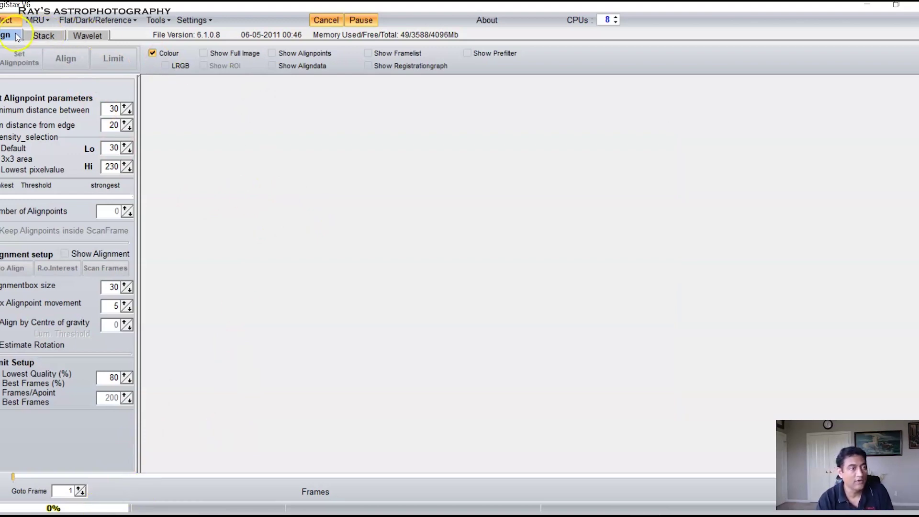
- Open the 20_40_16 TIFF from D:\2020-04-10\Capture\AS_p15 and accept stretching its intensity levels
left_click(9, 20)
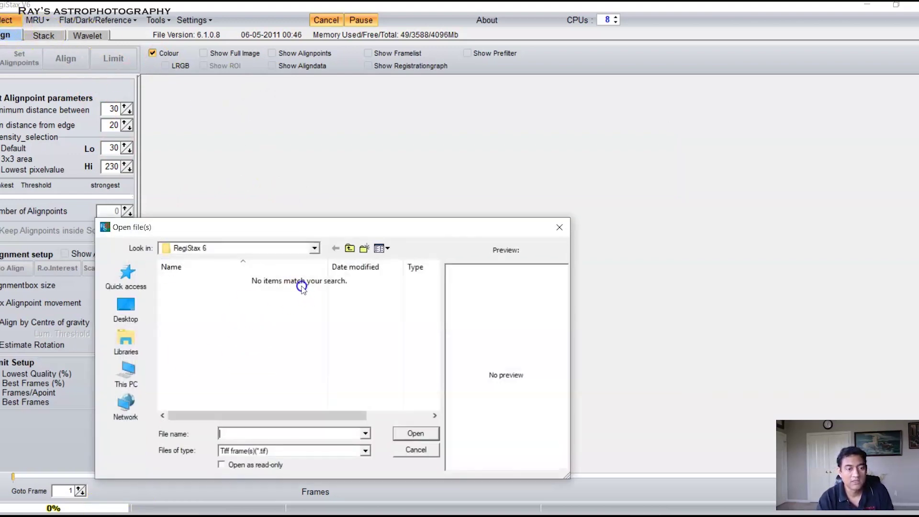
left_click(125, 372)
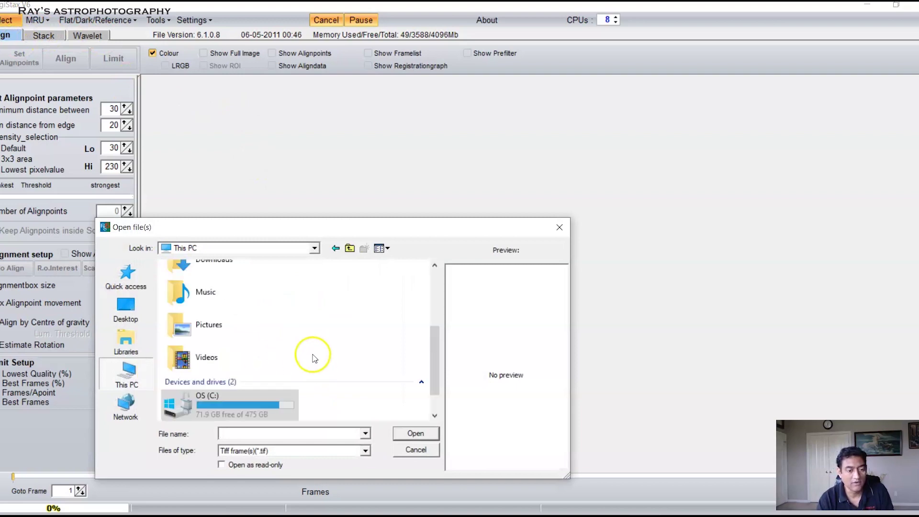
left_click(298, 378)
double_click(262, 397)
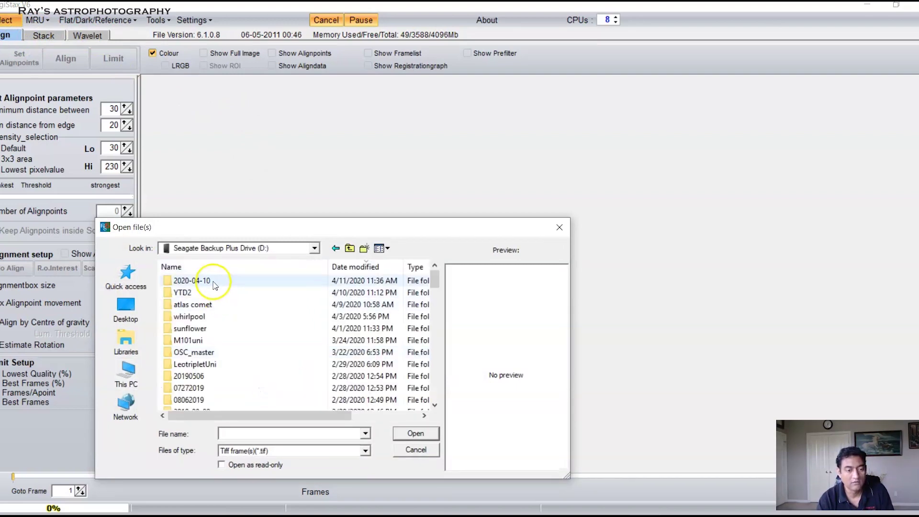
double_click(211, 278)
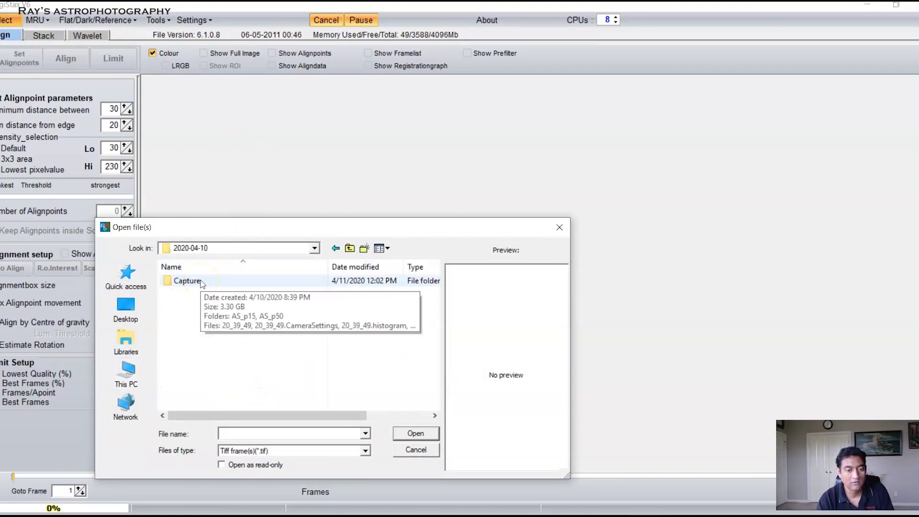
double_click(202, 283)
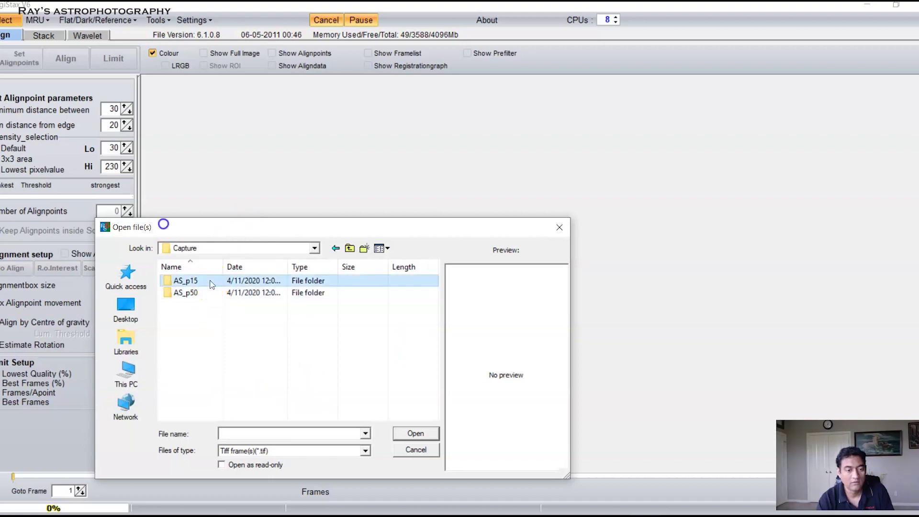
double_click(189, 281)
double_click(211, 290)
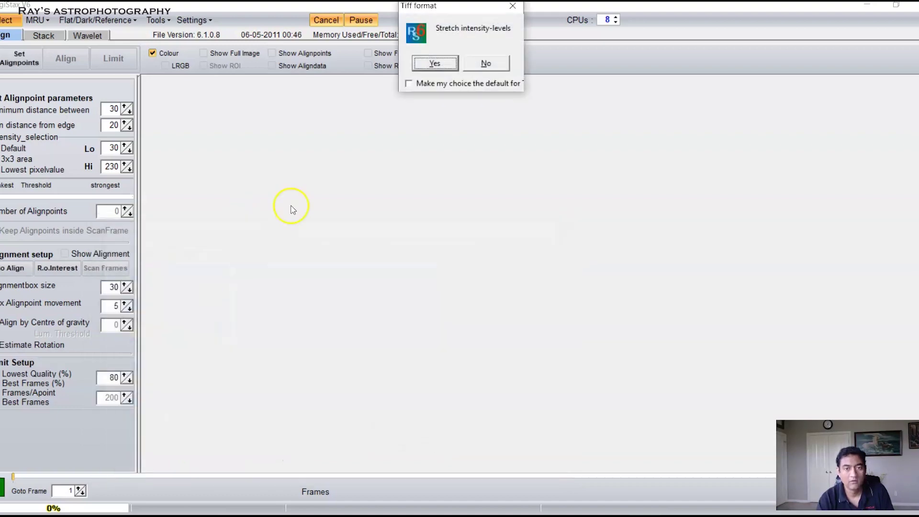
left_click(452, 62)
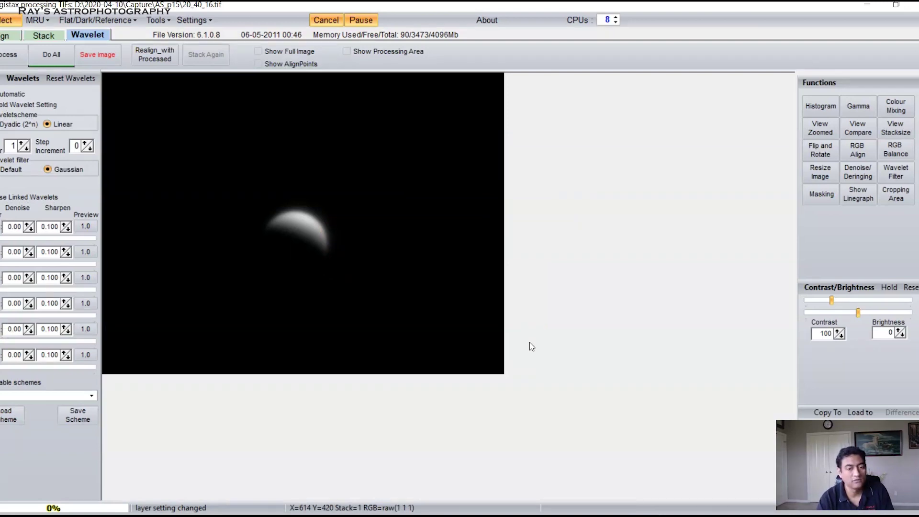
- Set the first wavelet layer's Sharpen value to 0.230, checking the crescent in a temporary zoomed view
left_click(819, 128)
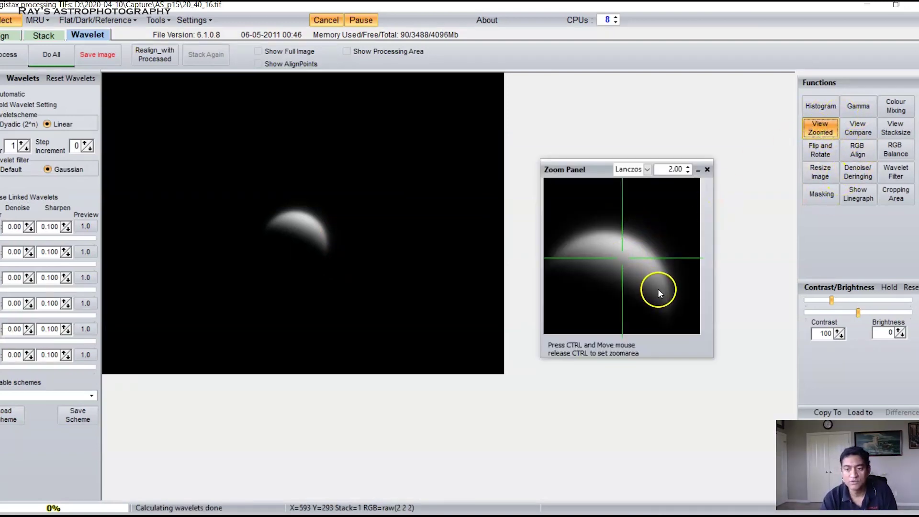
left_click_drag(593, 170, 464, 162)
left_click(85, 239)
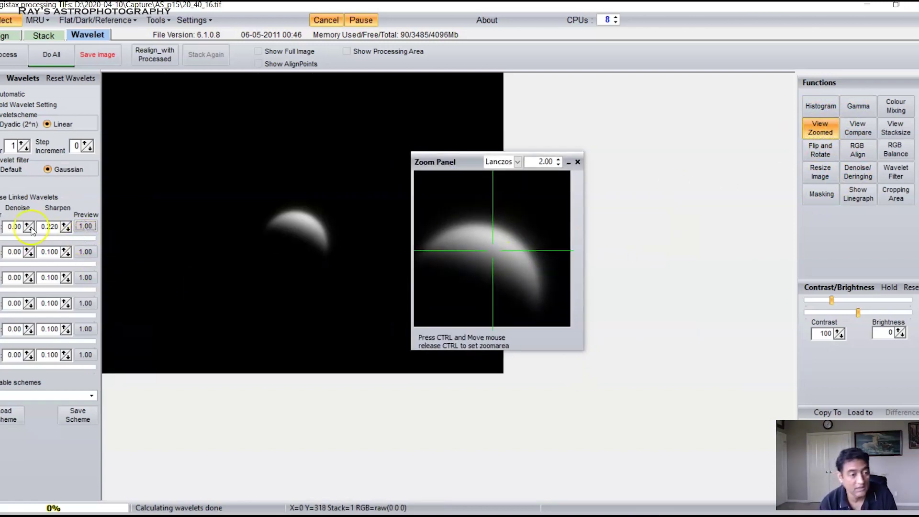
left_click(65, 224)
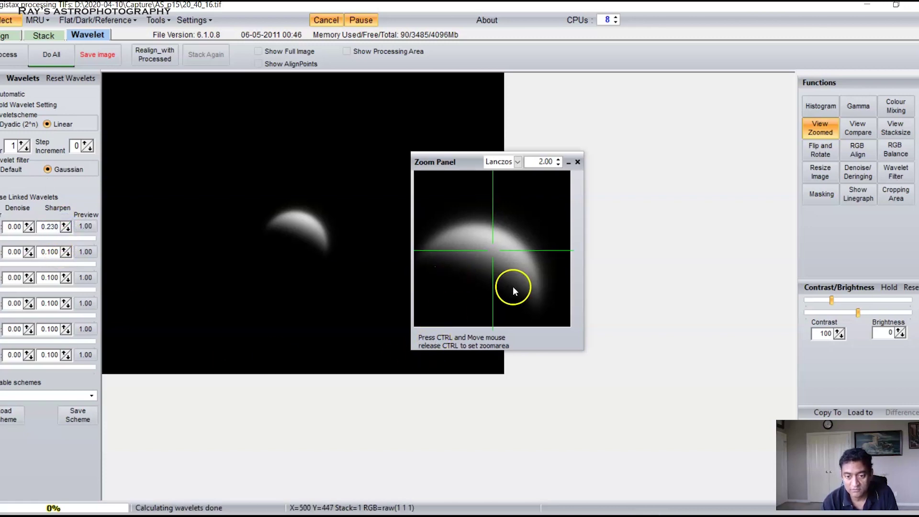
left_click(578, 162)
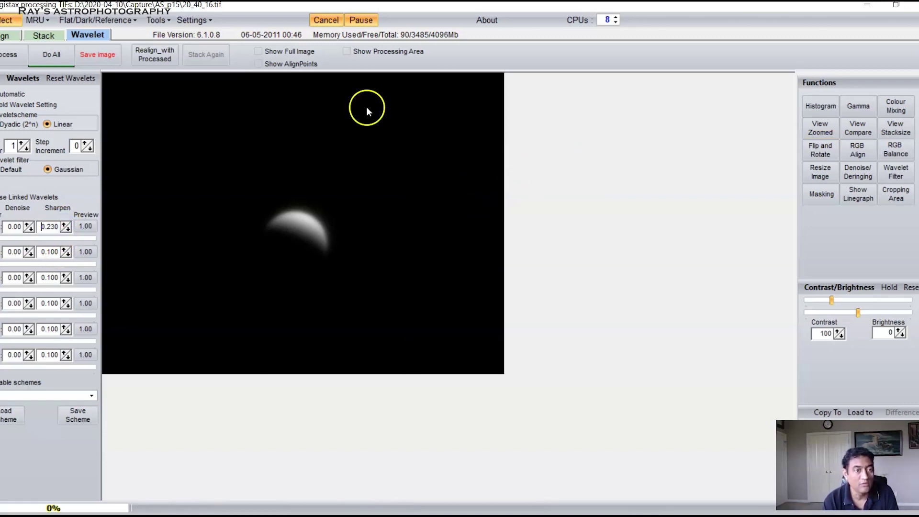
- Apply Do All processing for saving the sharpened image, and extend the file name 20_40_16 with an underscore
left_click(102, 62)
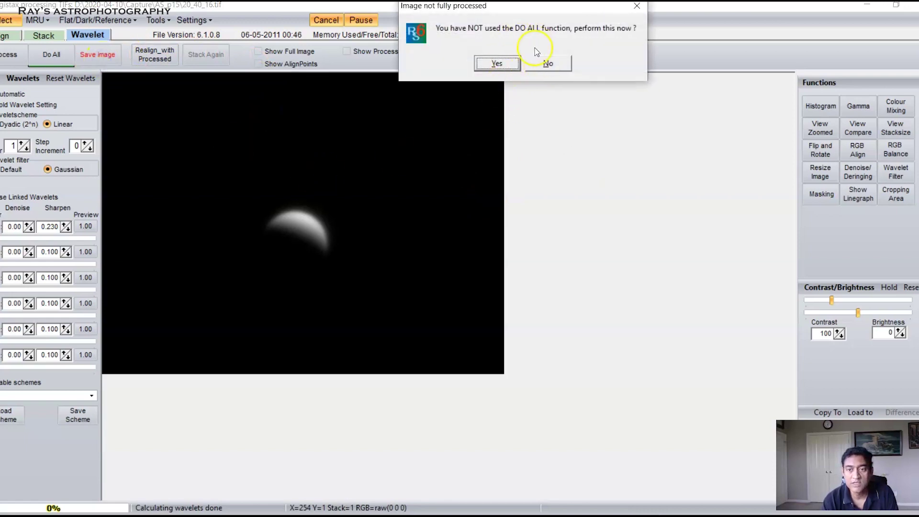
left_click(498, 63)
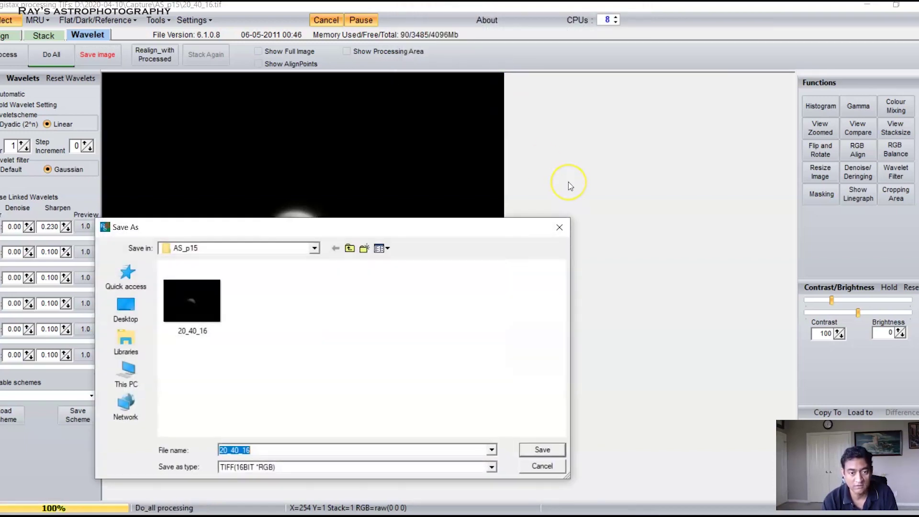
left_click(286, 450)
type("_")
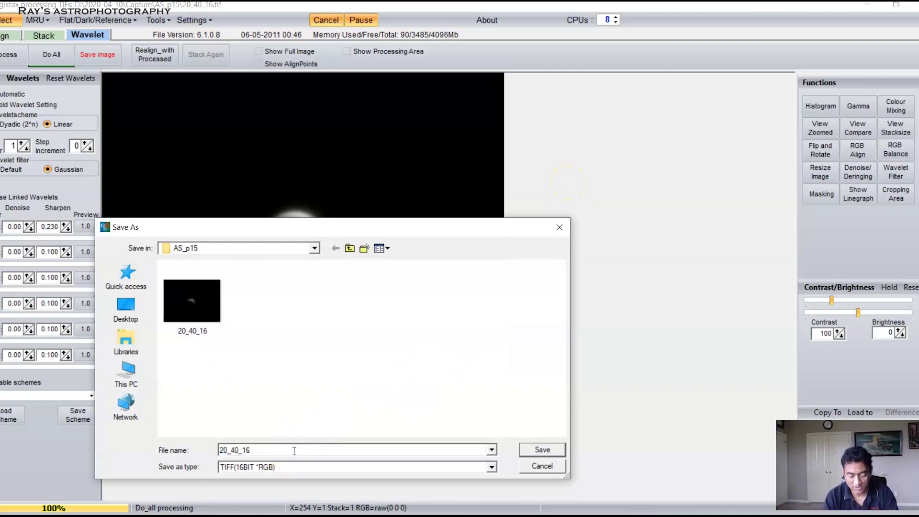